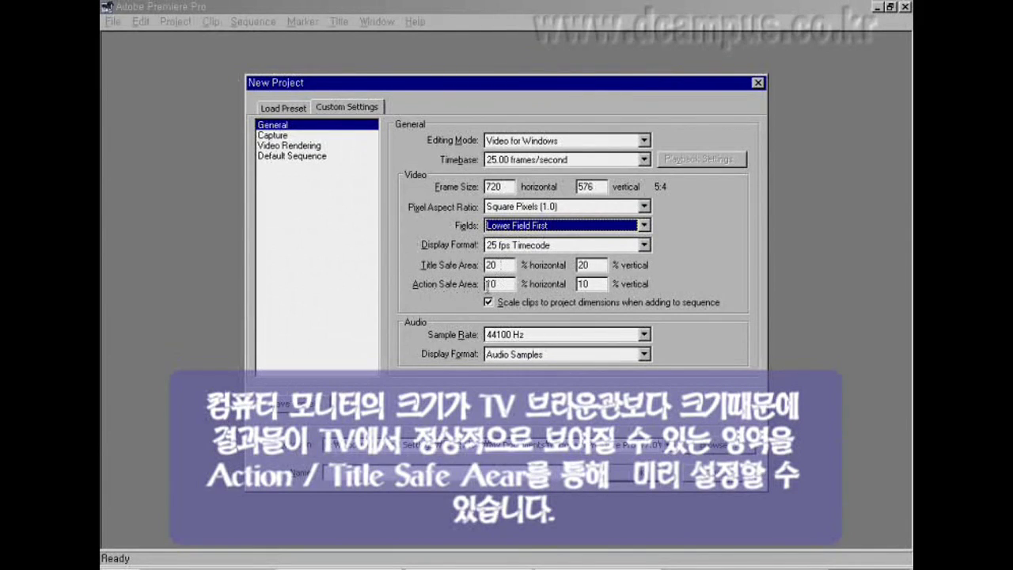
Examine the horizontal and vertical Title Safe Area and Action Safe Area percentages in the project's general settings
double_click(487, 283)
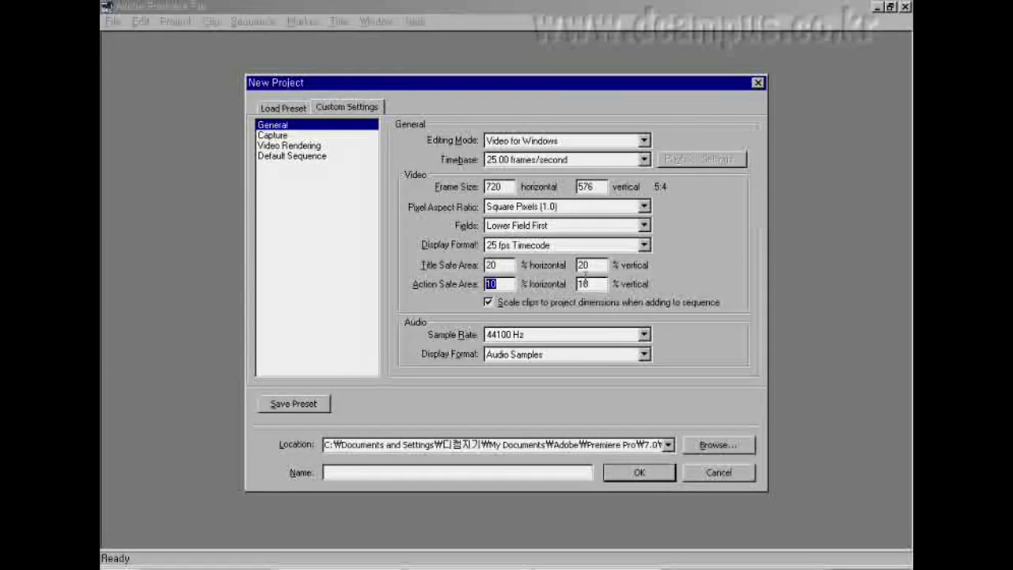
double_click(493, 265)
key("Tab")
double_click(588, 283)
double_click(492, 283)
Review the audio sample rate choices and keep Audio Samples as the audio display format
left_click(554, 336)
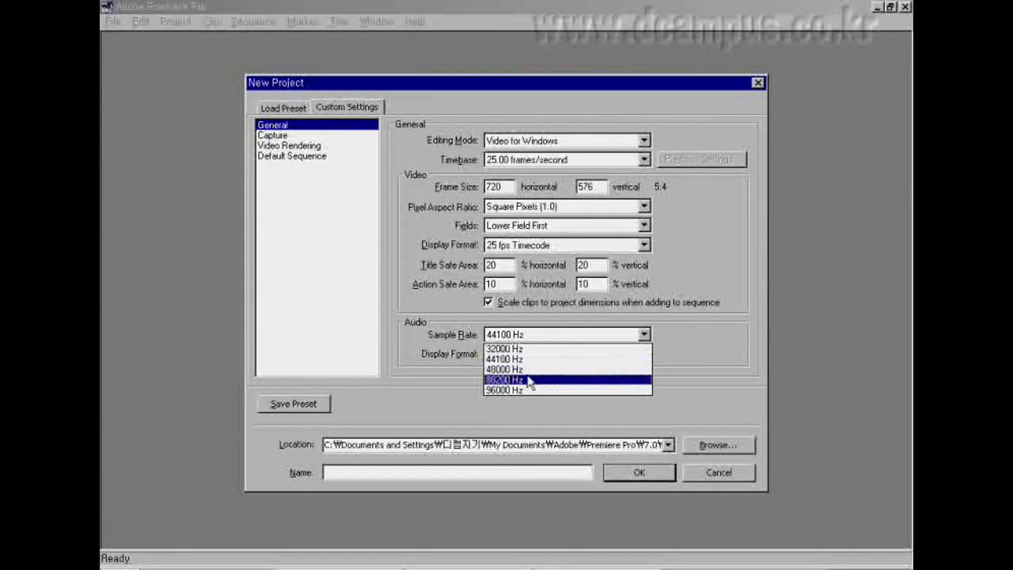
left_click(417, 343)
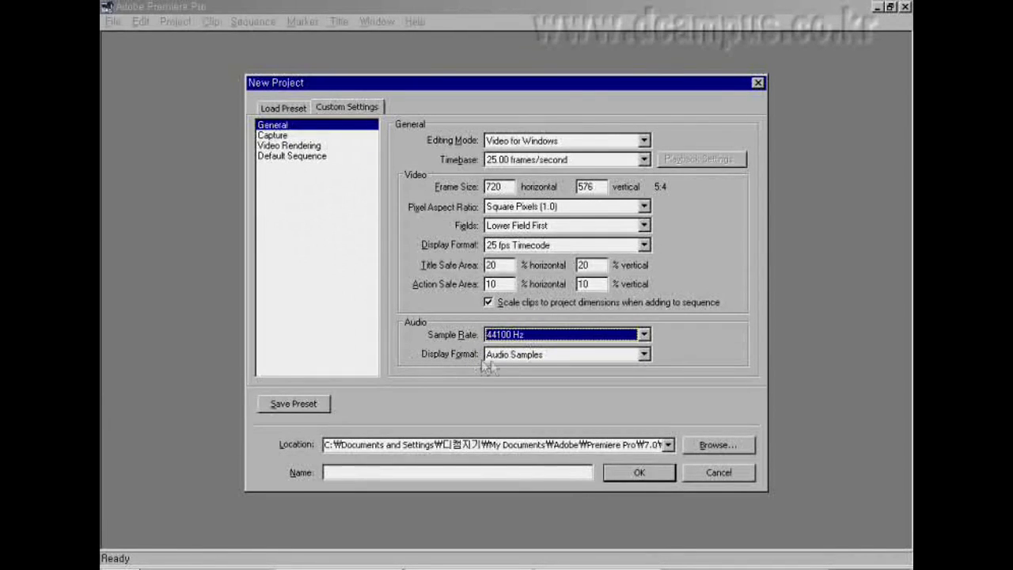
left_click(524, 357)
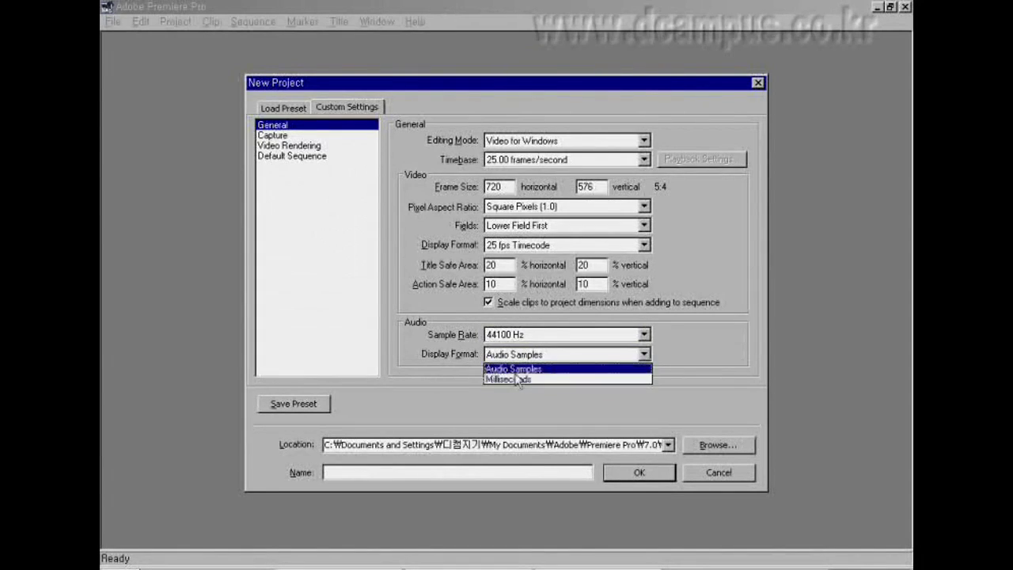
left_click(541, 370)
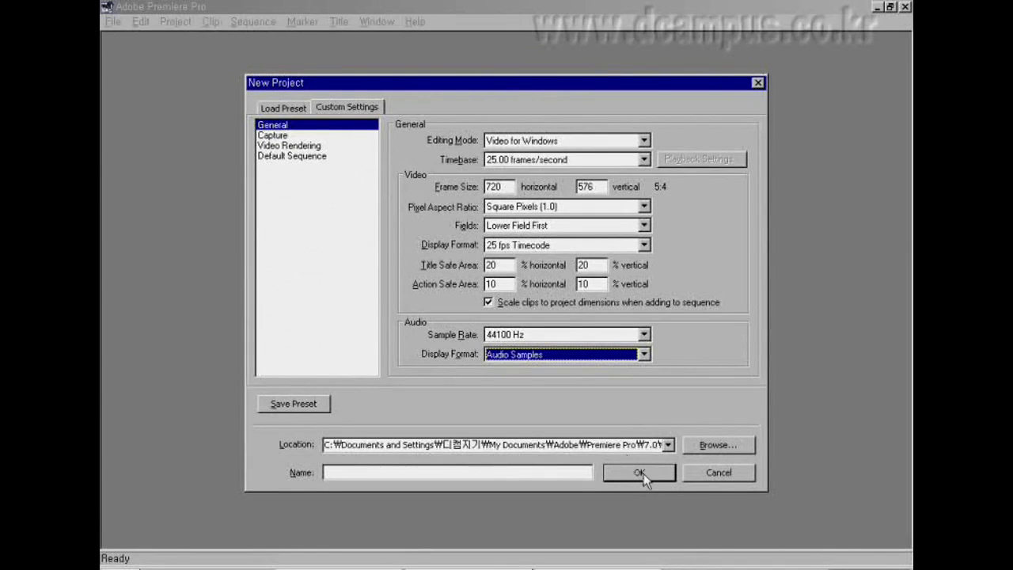
Set the project location to the Premiere Pro folder inside 동영상강좌 on drive F
left_click(637, 445)
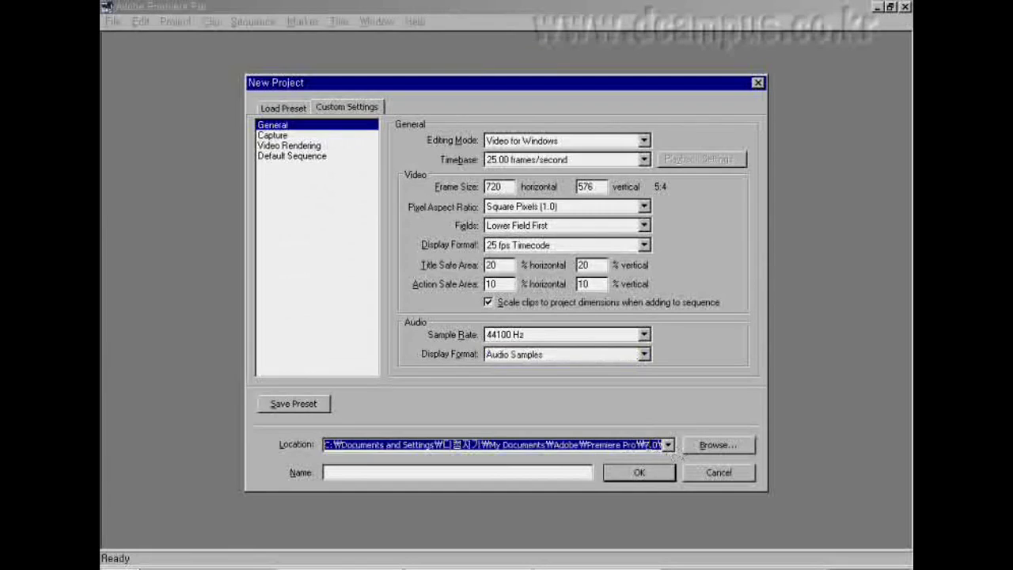
left_click(669, 446)
left_click(681, 426)
left_click(708, 445)
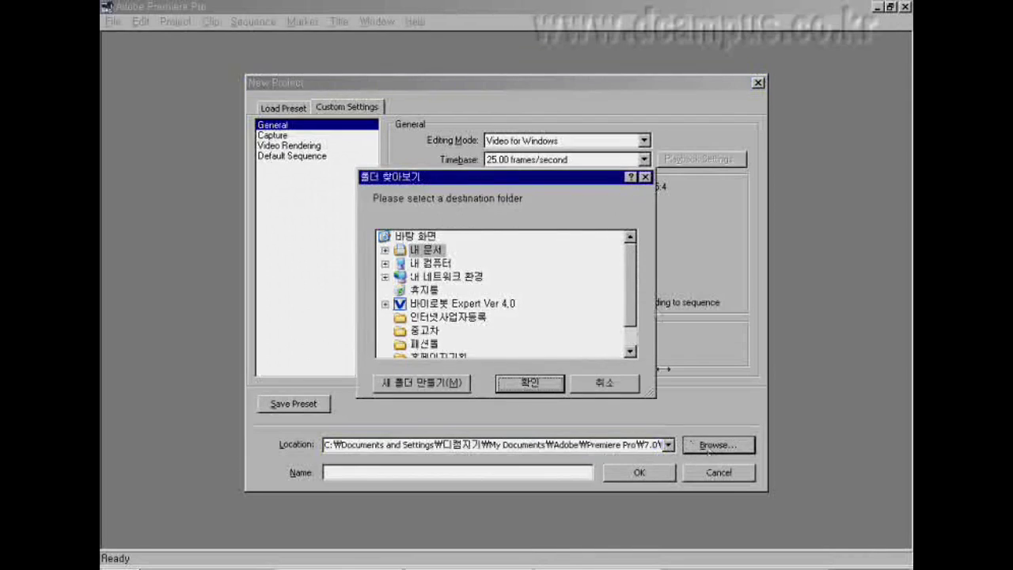
mouse_move(631, 287)
left_mouse_down()
mouse_move(635, 327)
mouse_move(633, 273)
left_mouse_up()
double_click(425, 263)
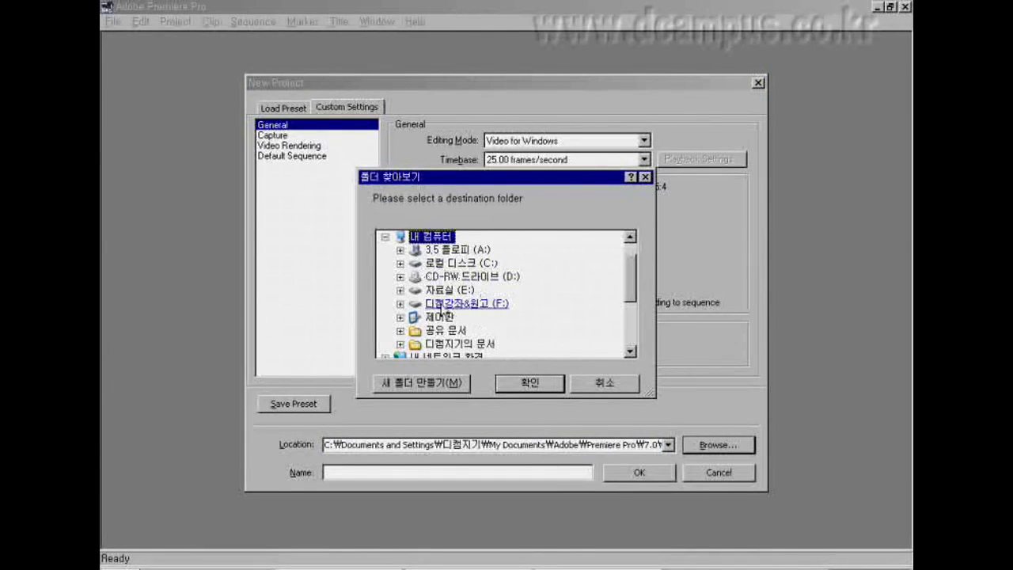
double_click(447, 305)
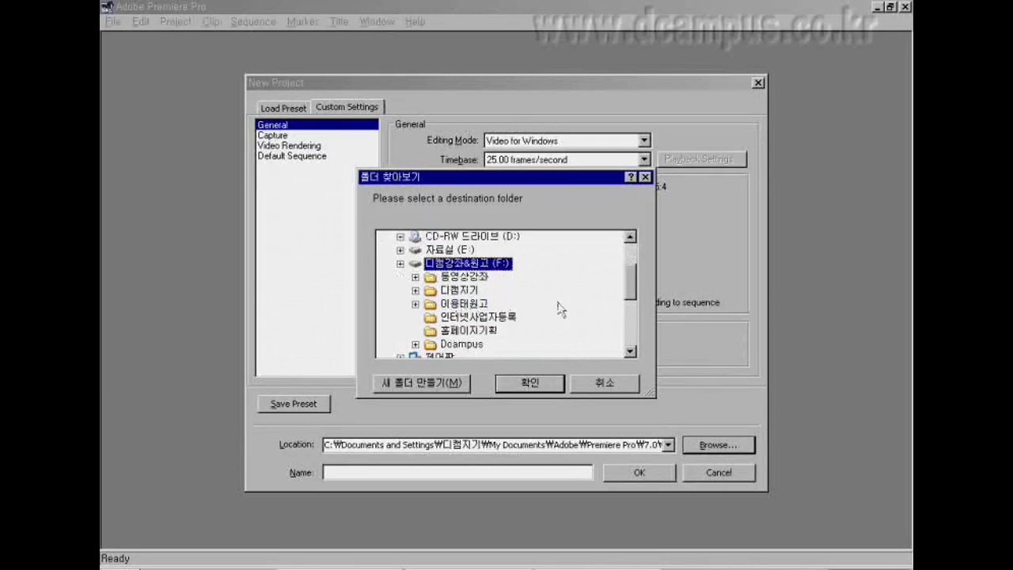
double_click(466, 284)
left_click_drag(630, 274, 631, 293)
left_click(484, 318)
double_click(503, 319)
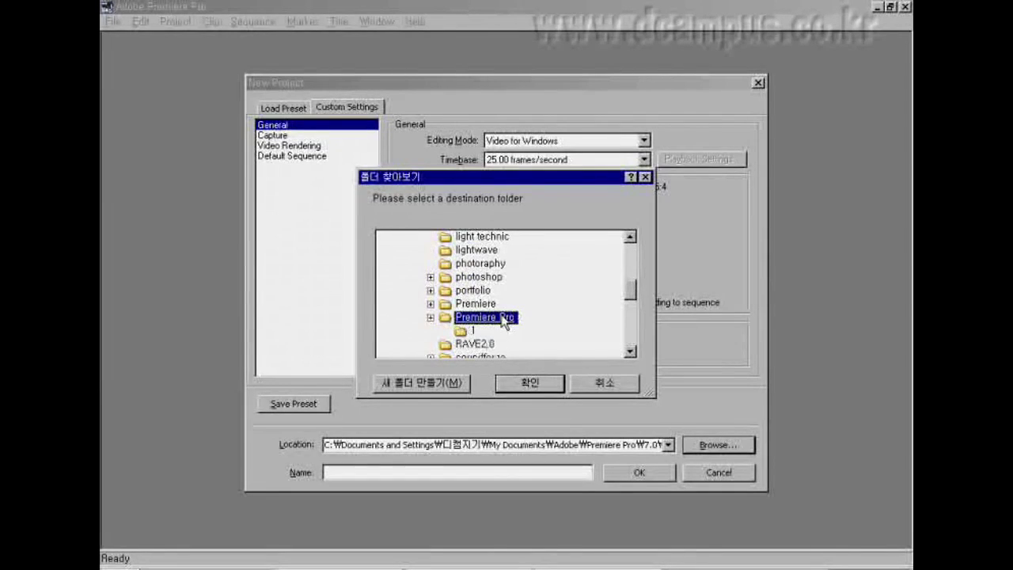
left_click(528, 382)
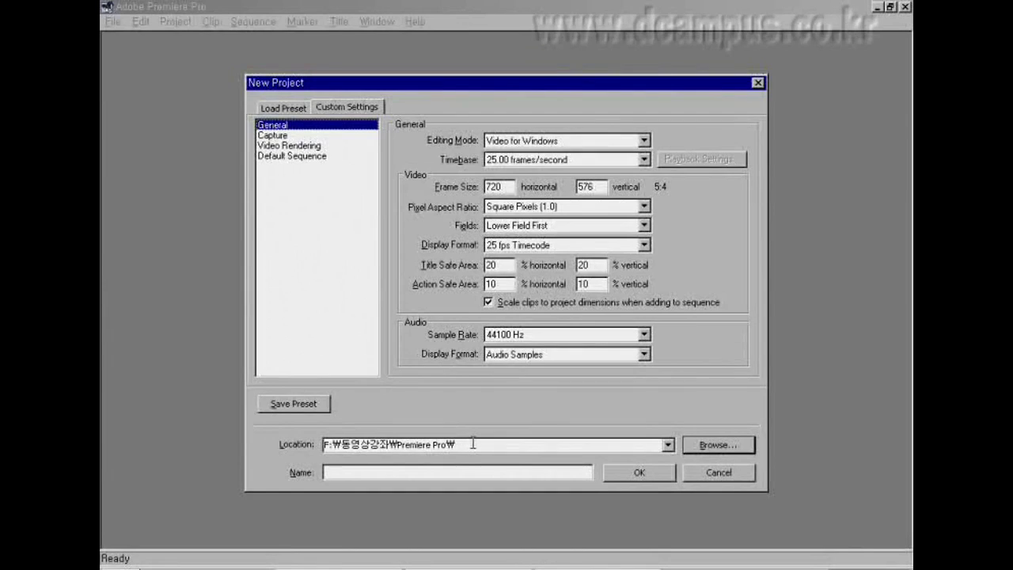
Name the new project 디캠지기
left_click_drag(468, 444, 323, 444)
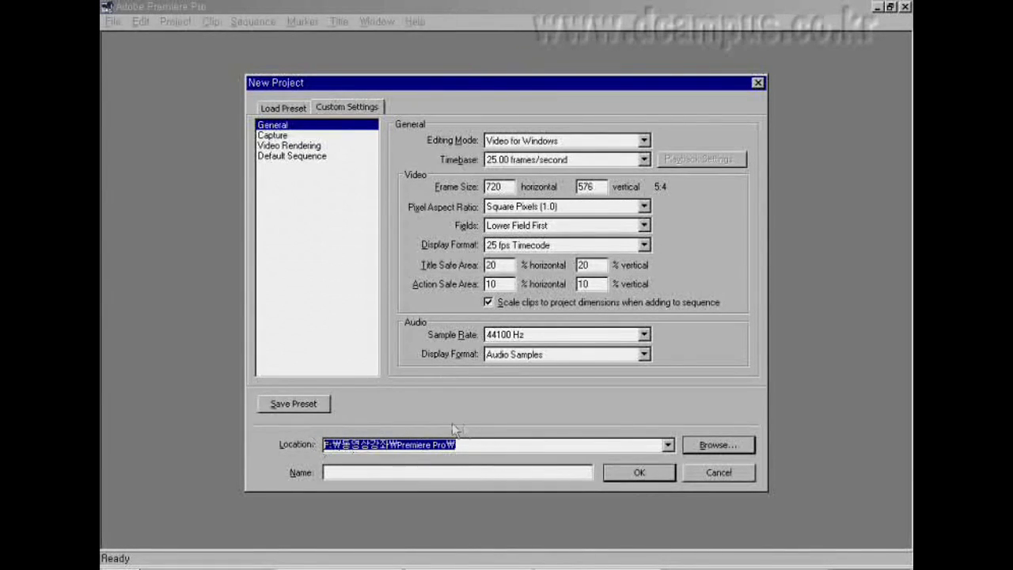
left_click(339, 472)
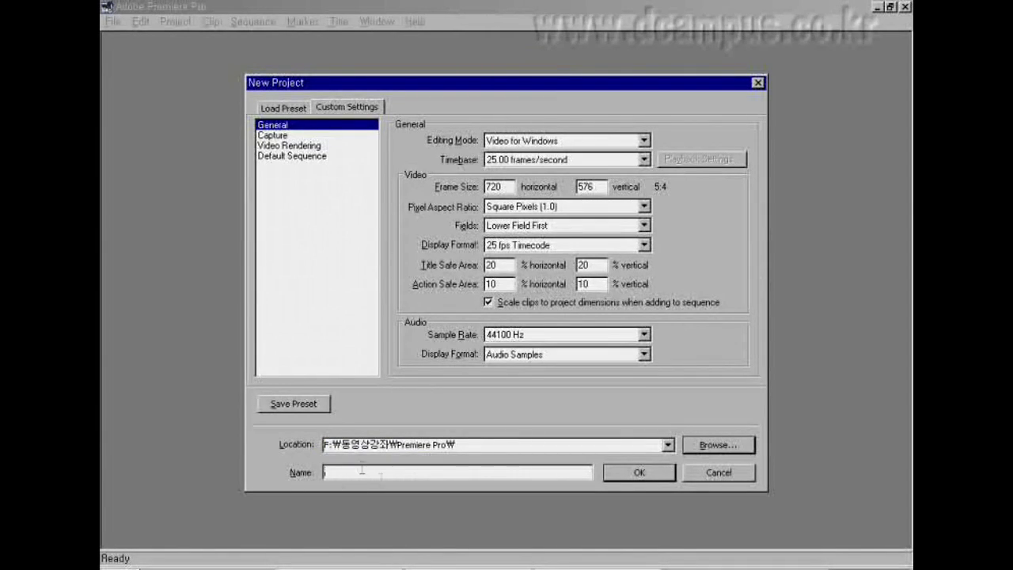
type("d")
key("BackSpace")
type("디캠자기")
Check the capture format options in the Capture settings, keeping DV/IEEE1394 Capture
left_click(281, 136)
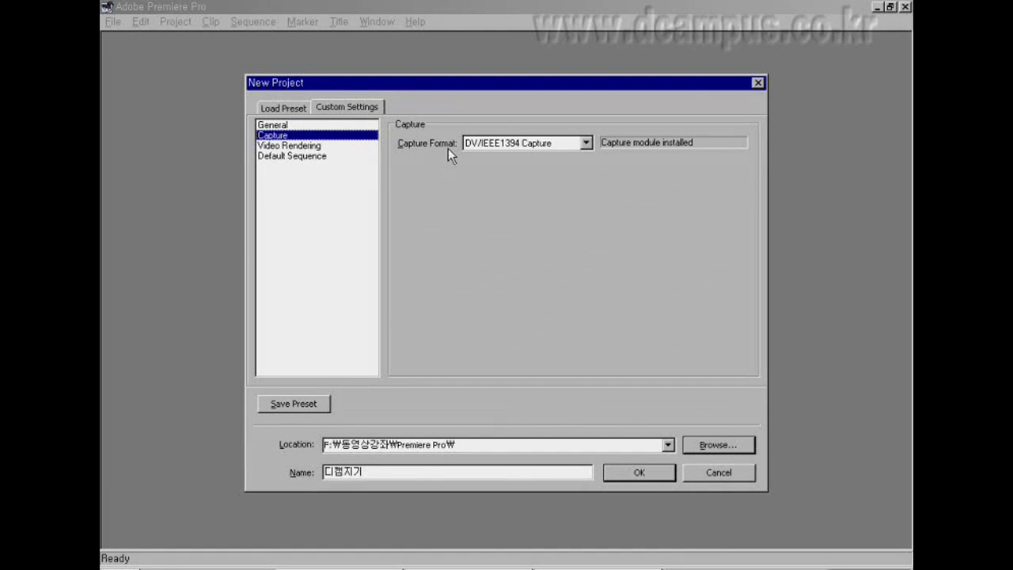
left_click(524, 146)
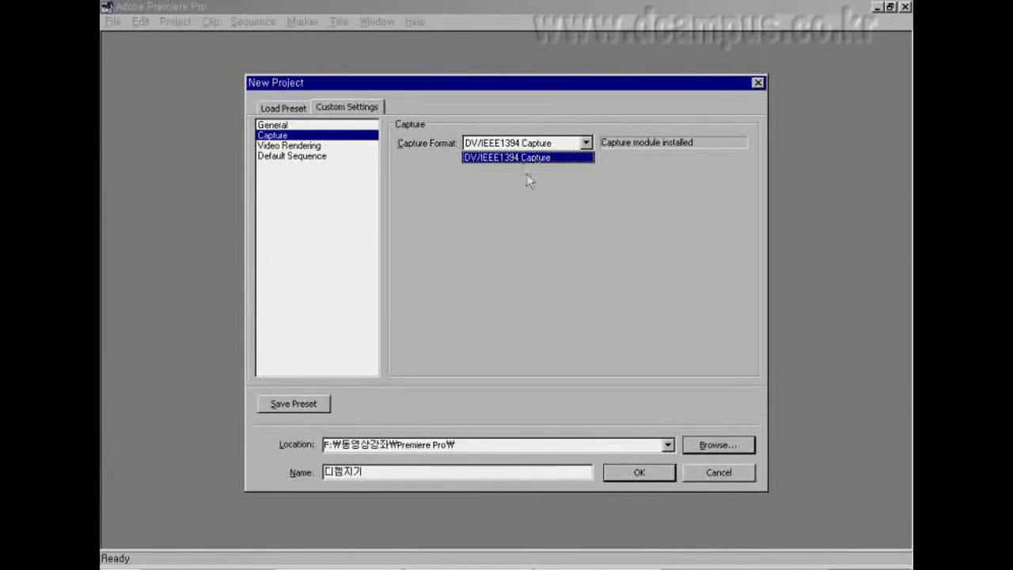
left_click(440, 161)
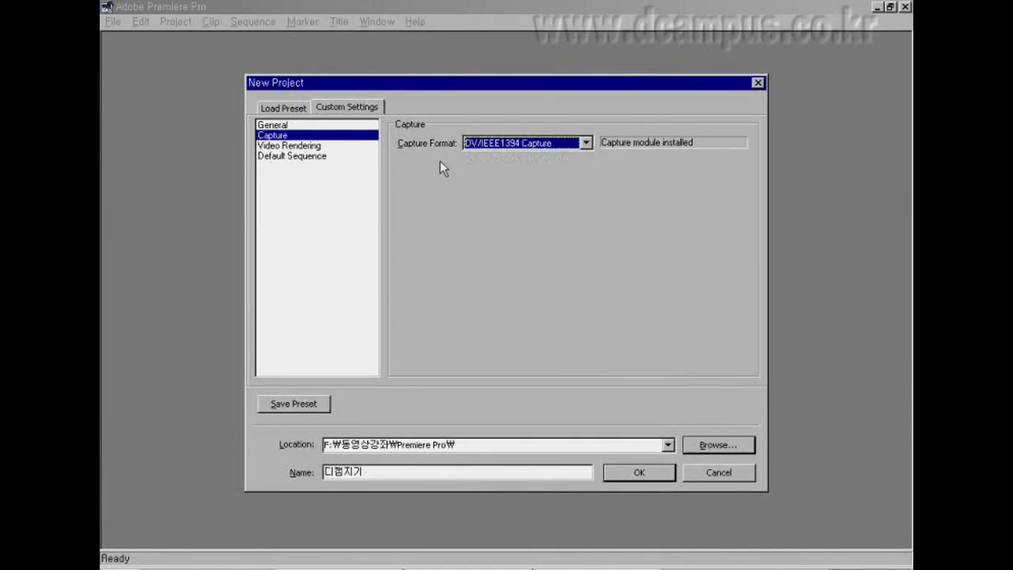
Review the Video Rendering compressor choices and the Cinepak codec's configuration options without changing them
left_click(293, 149)
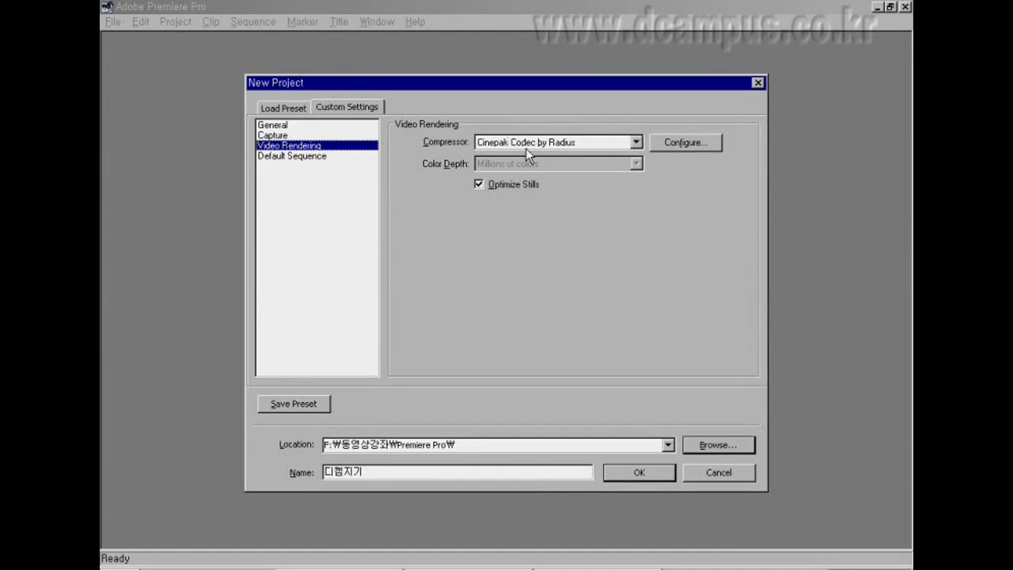
left_click(636, 144)
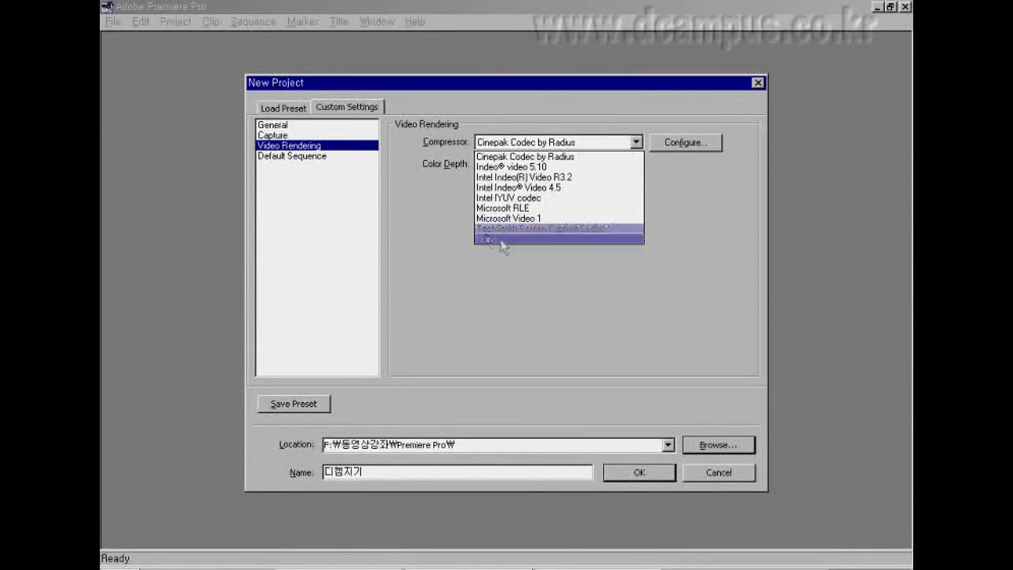
left_click(446, 187)
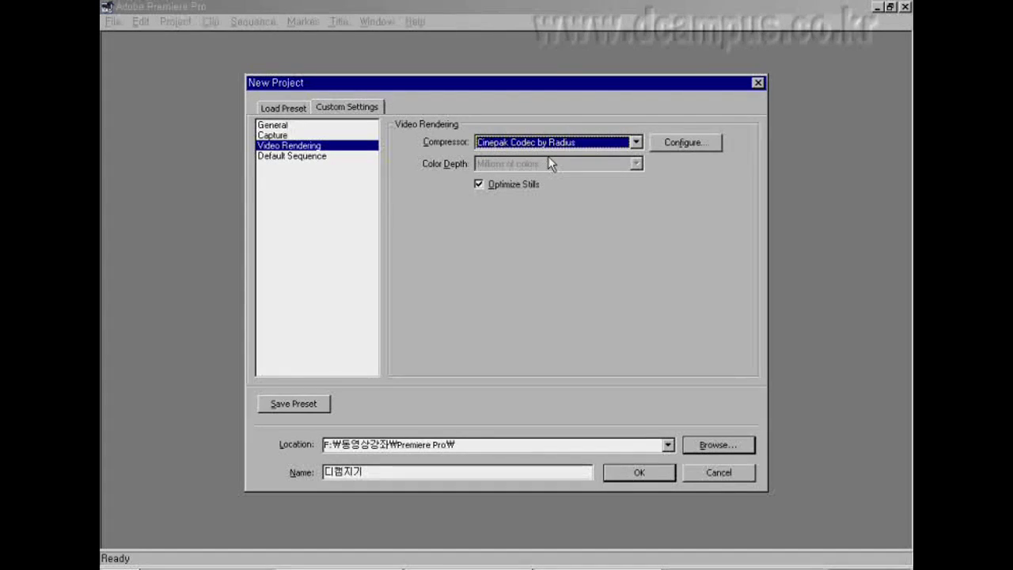
left_click(683, 145)
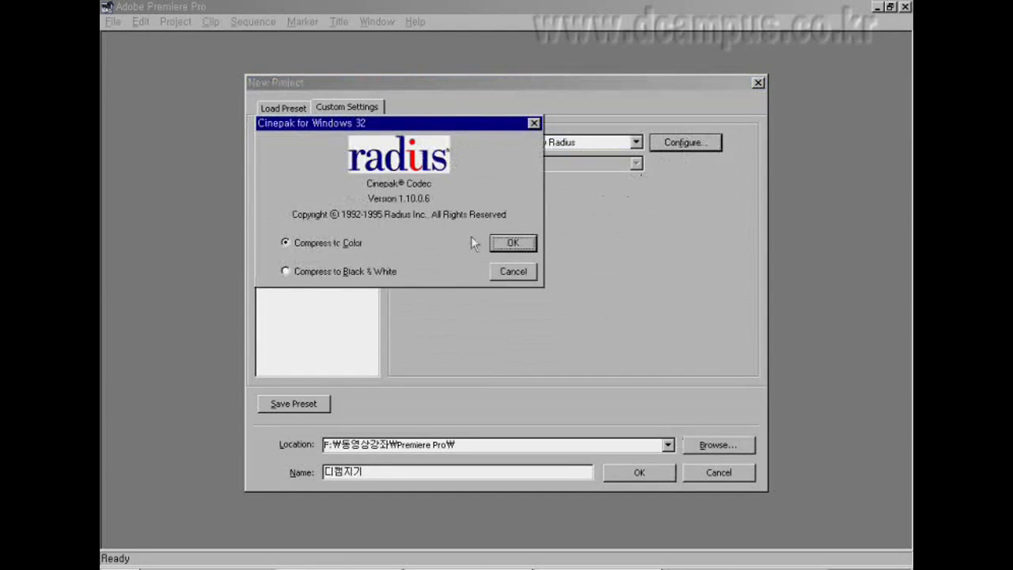
left_click(513, 270)
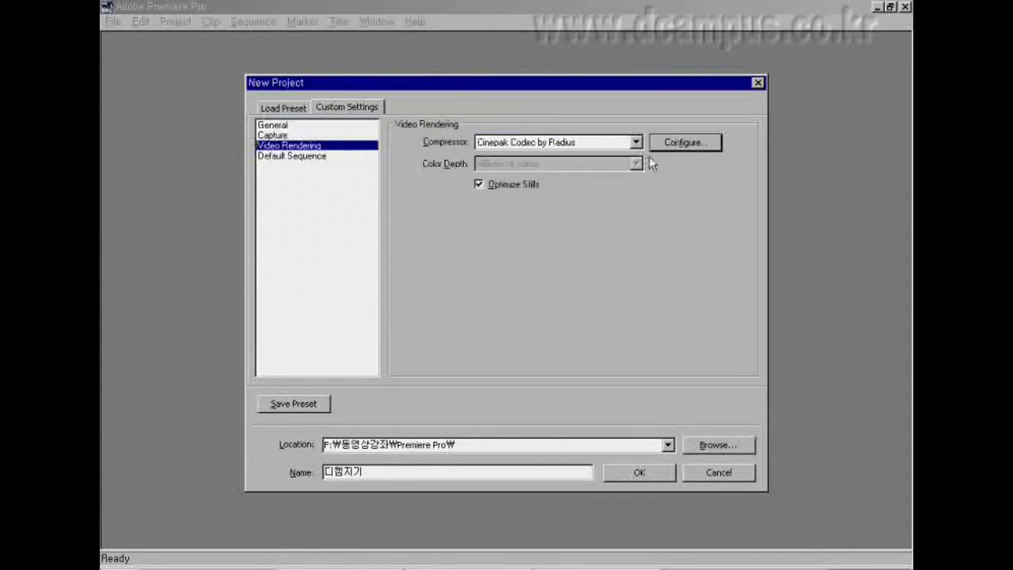
Review the Default Sequence settings, keep the Stereo audio master, and create the project
left_click(286, 161)
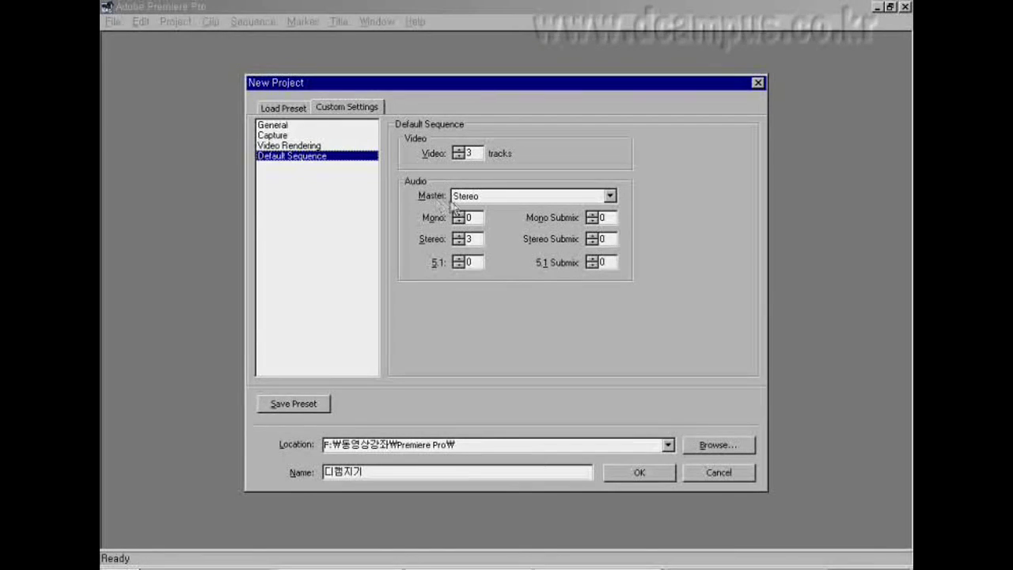
left_click(610, 198)
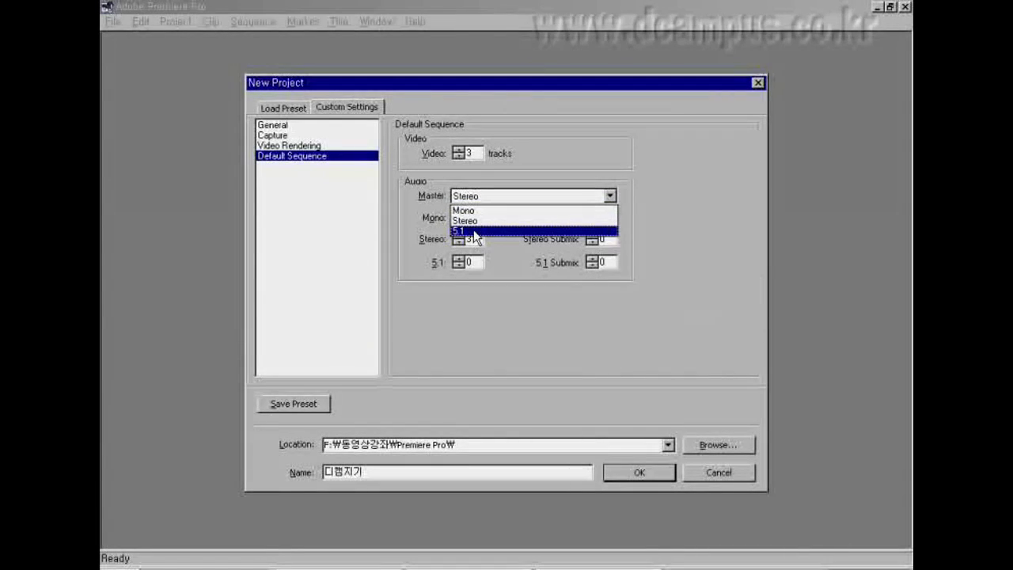
left_click(410, 227)
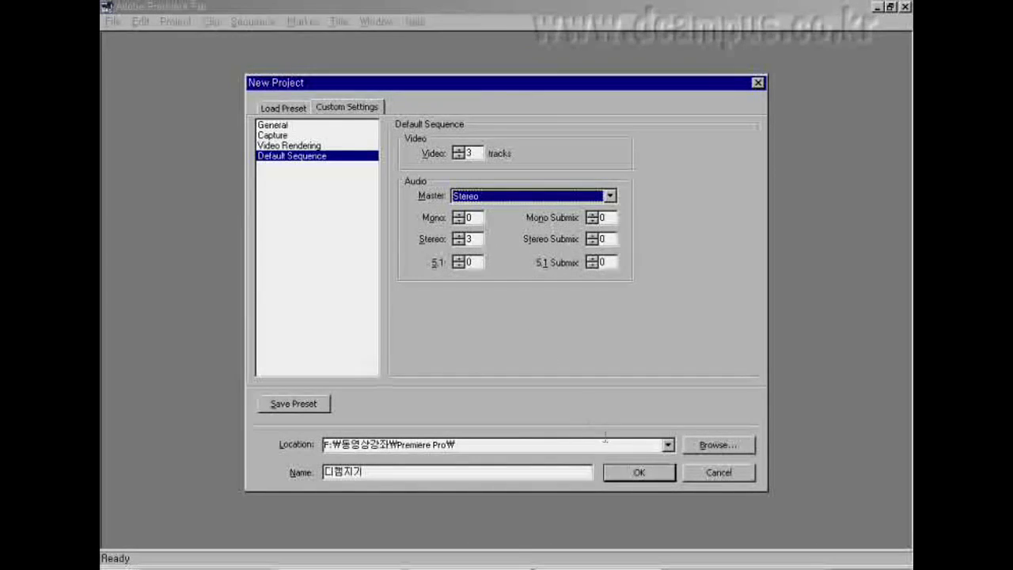
left_click(655, 473)
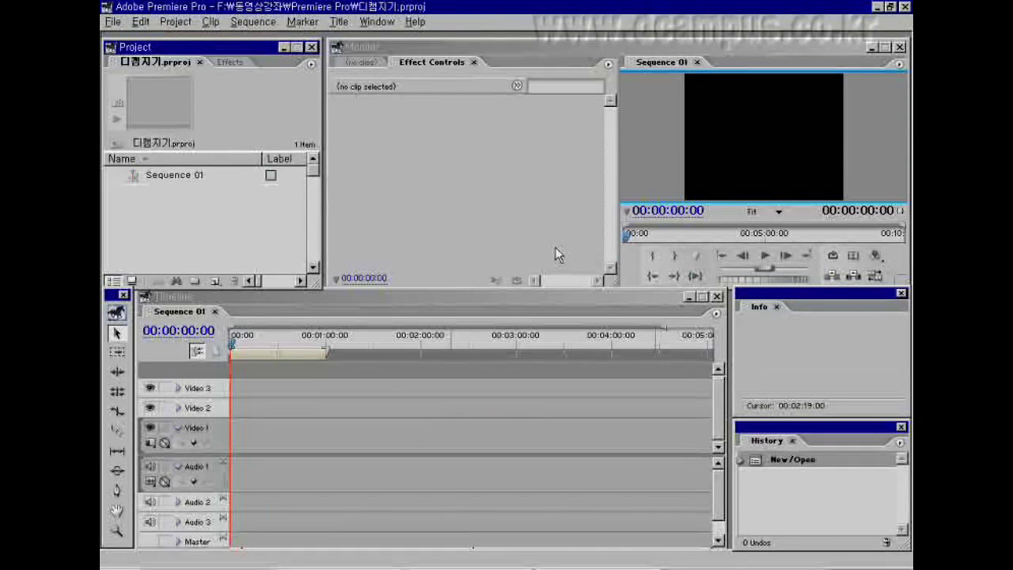
Move the Timeline, Monitor and Project windows slightly upward in the workspace
left_click(552, 298)
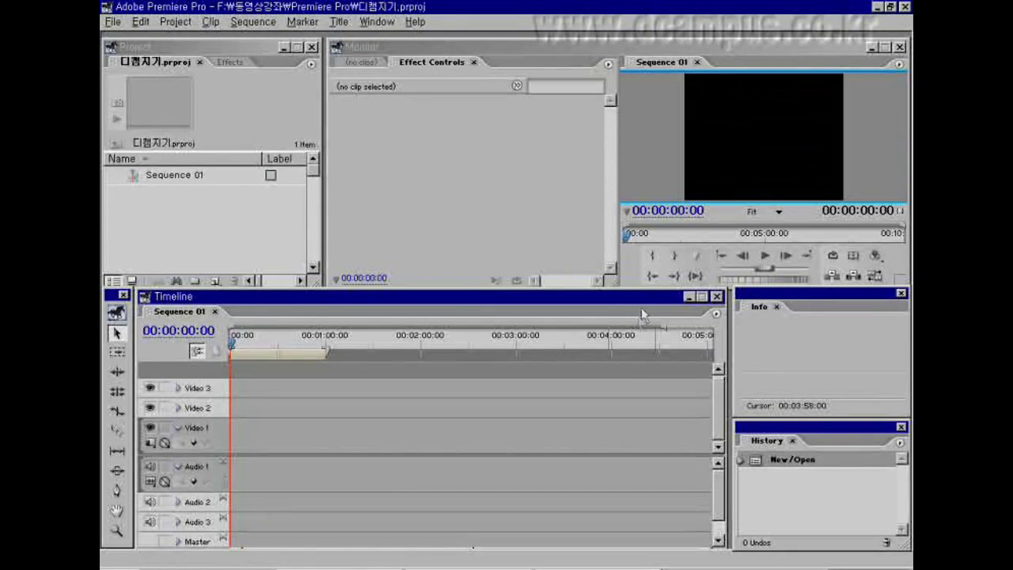
left_click_drag(646, 302, 647, 281)
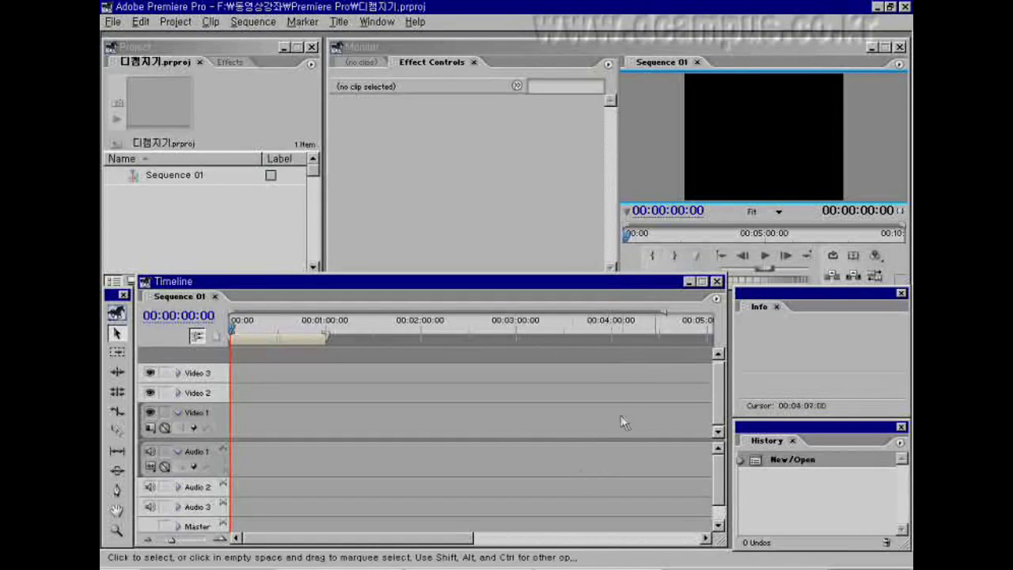
left_click(449, 54)
left_click(254, 45)
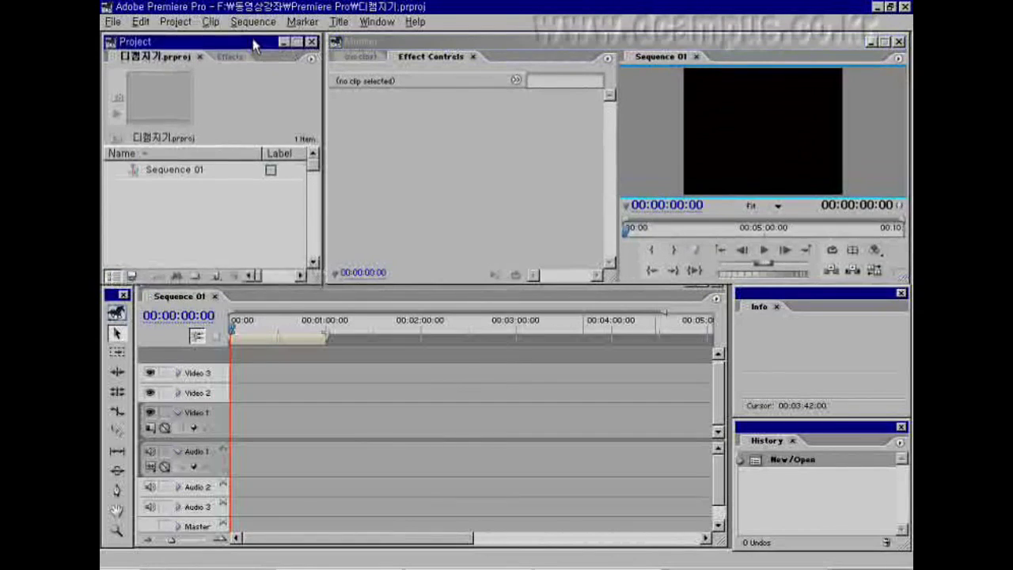
Shorten the Project and Monitor windows so their lower edges end just above the Timeline
left_click_drag(320, 282, 315, 266)
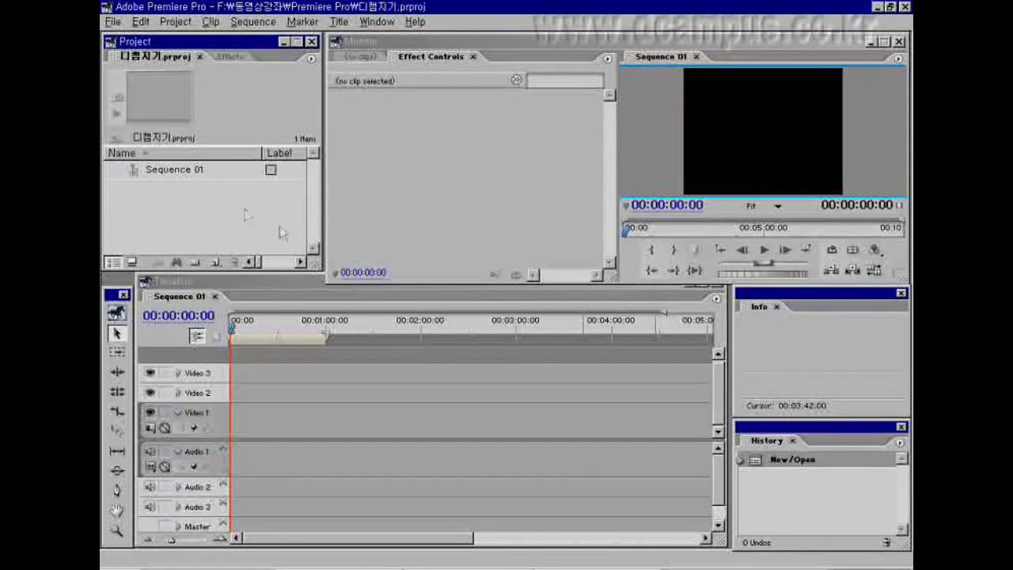
left_click(395, 42)
left_click_drag(323, 283, 338, 270)
left_click_drag(339, 206, 328, 203)
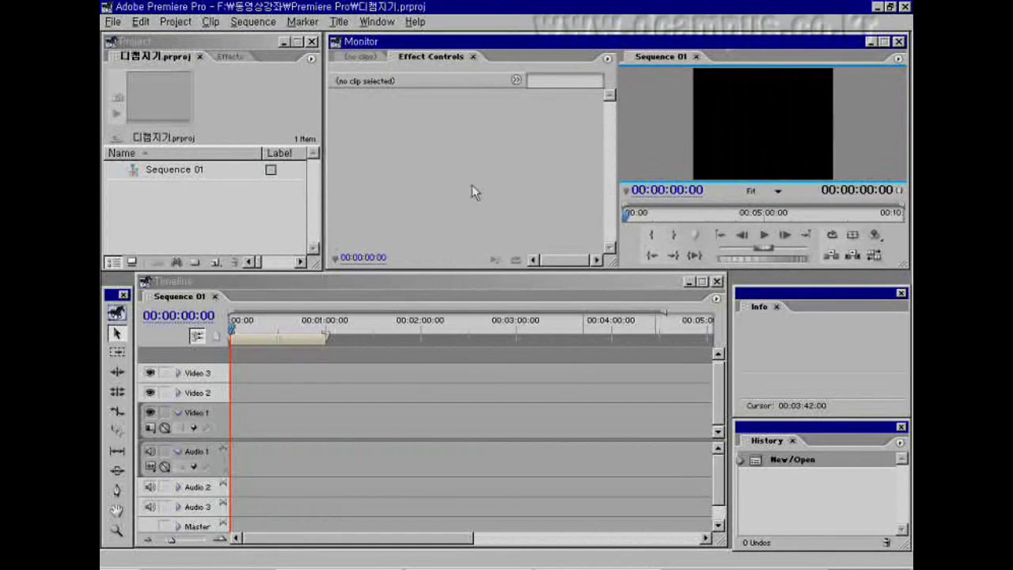
Move the Info, History and Tools palettes slightly upward, lining up the Info and Tools palettes with the Timeline window's upper edge
left_click_drag(777, 293, 775, 281)
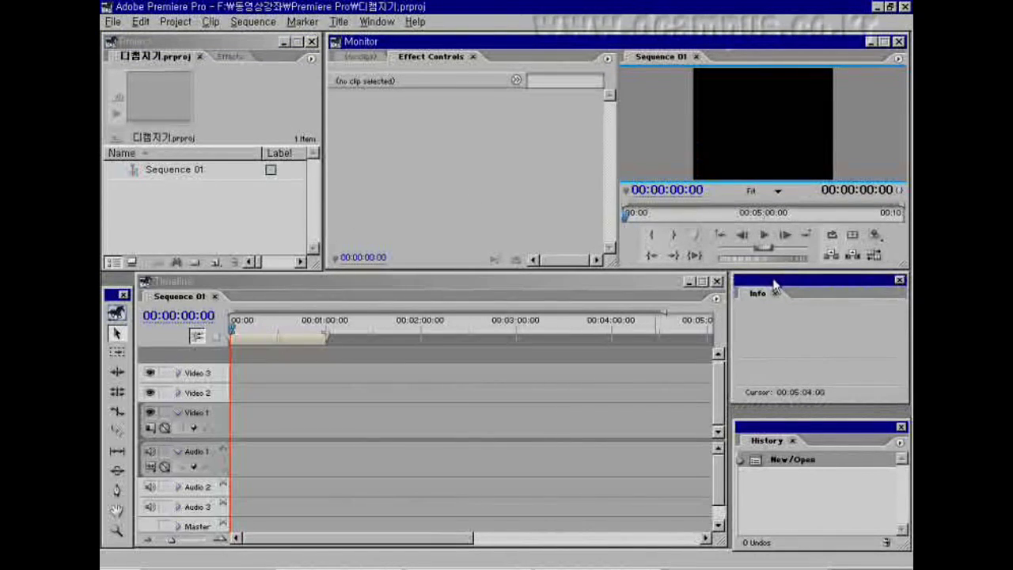
left_click_drag(798, 427, 797, 414)
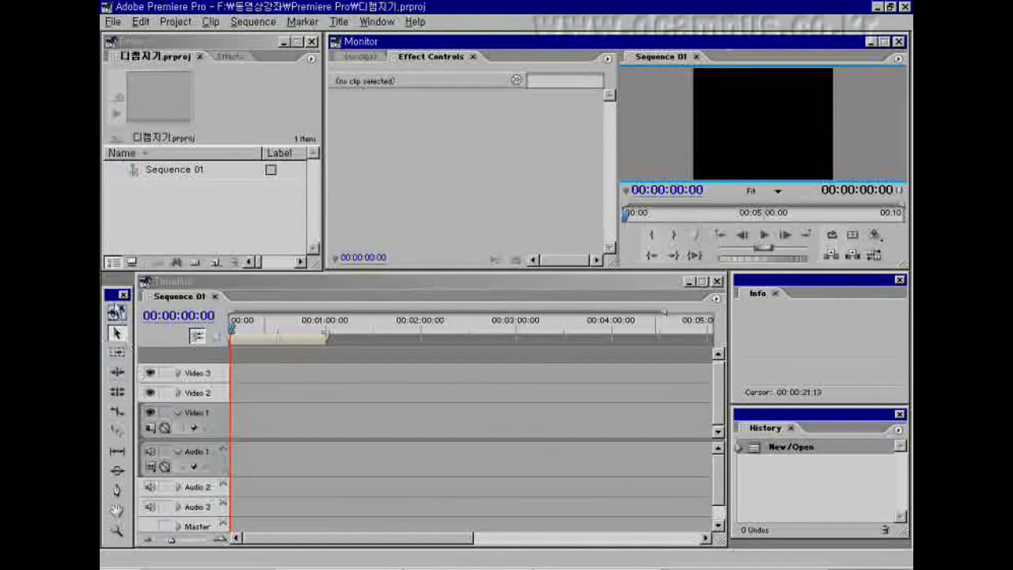
left_click_drag(115, 297, 114, 287)
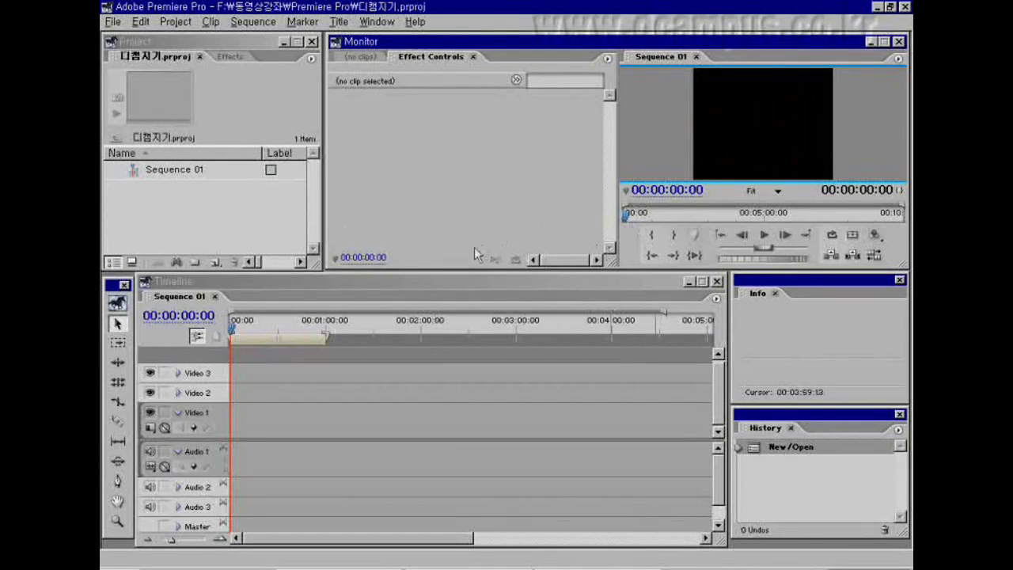
Save the current window arrangement as a custom workspace named 디캠지기
left_click(377, 22)
mouse_move(404, 38)
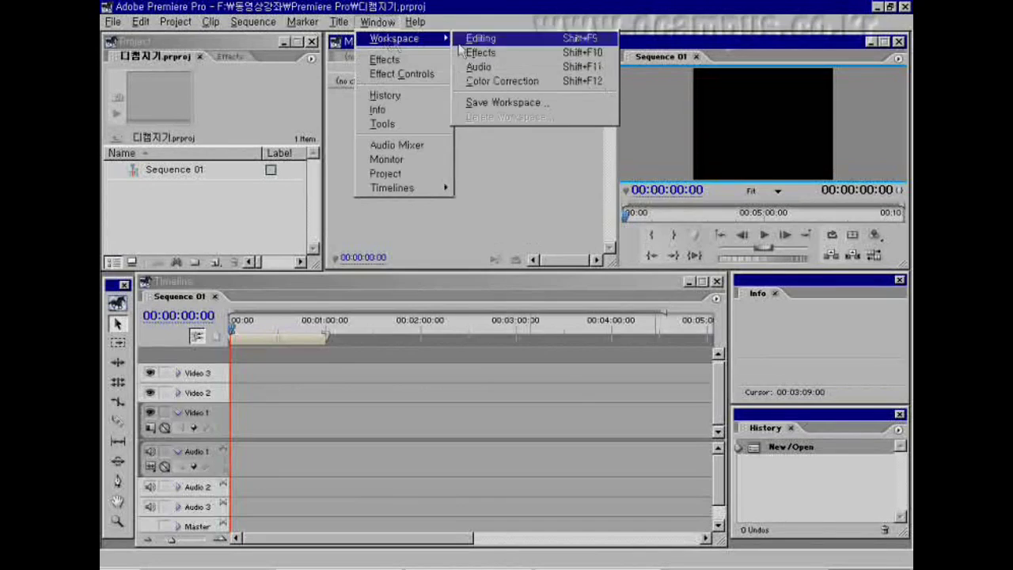
left_click(491, 104)
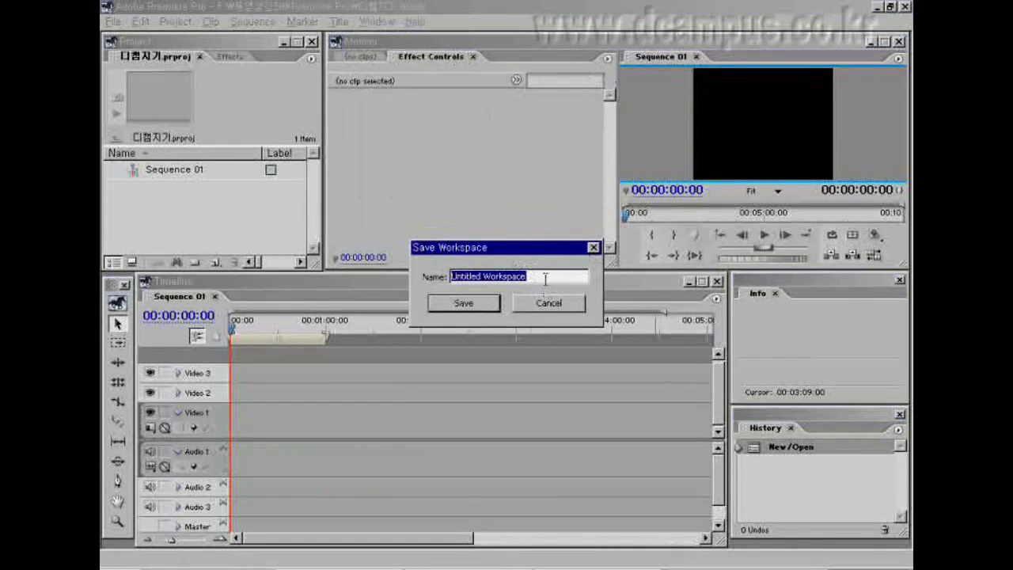
type("디")
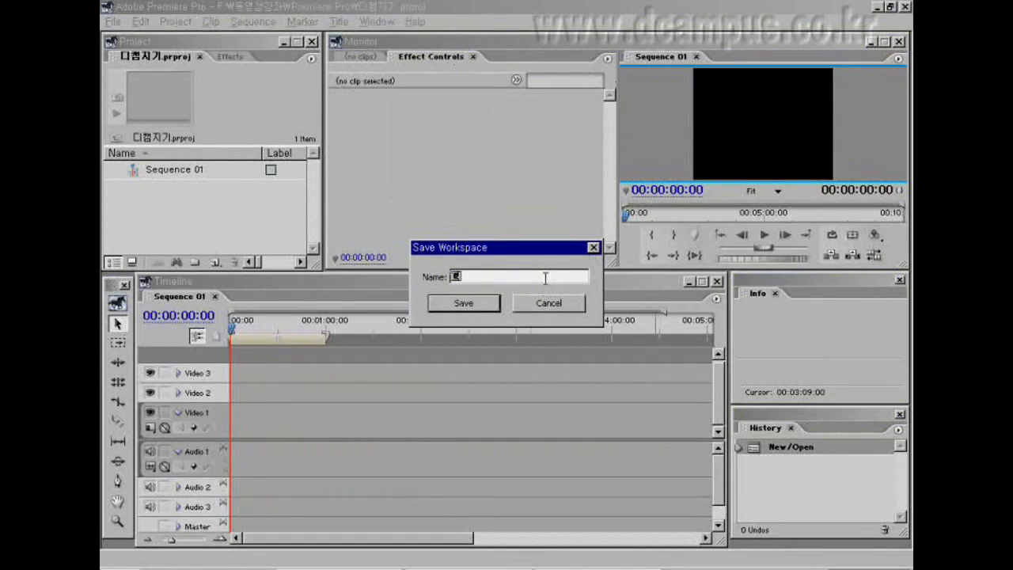
type("캠지기")
left_click(462, 303)
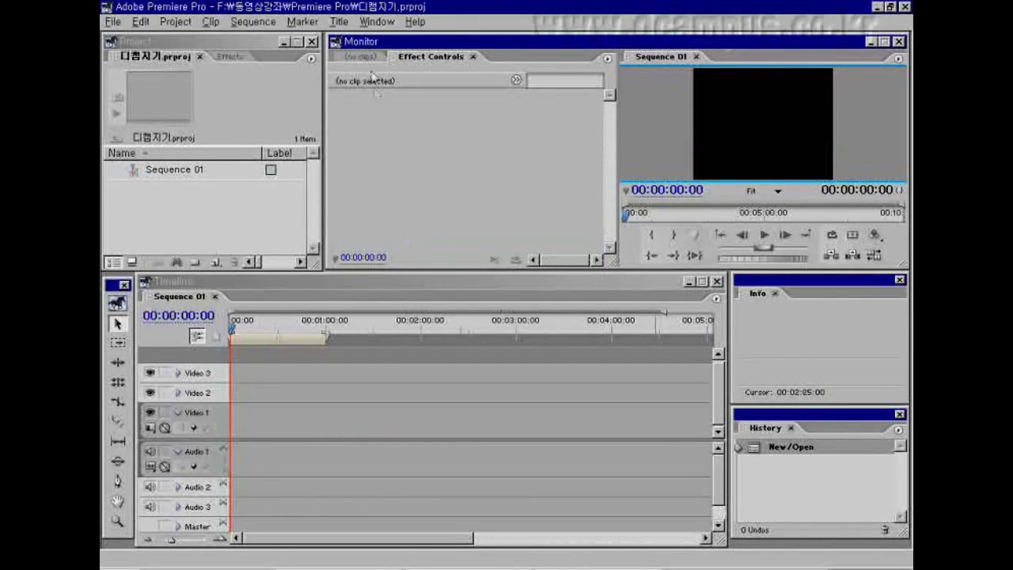
Apply the saved 디캠지기 workspace
left_click(377, 22)
mouse_move(394, 38)
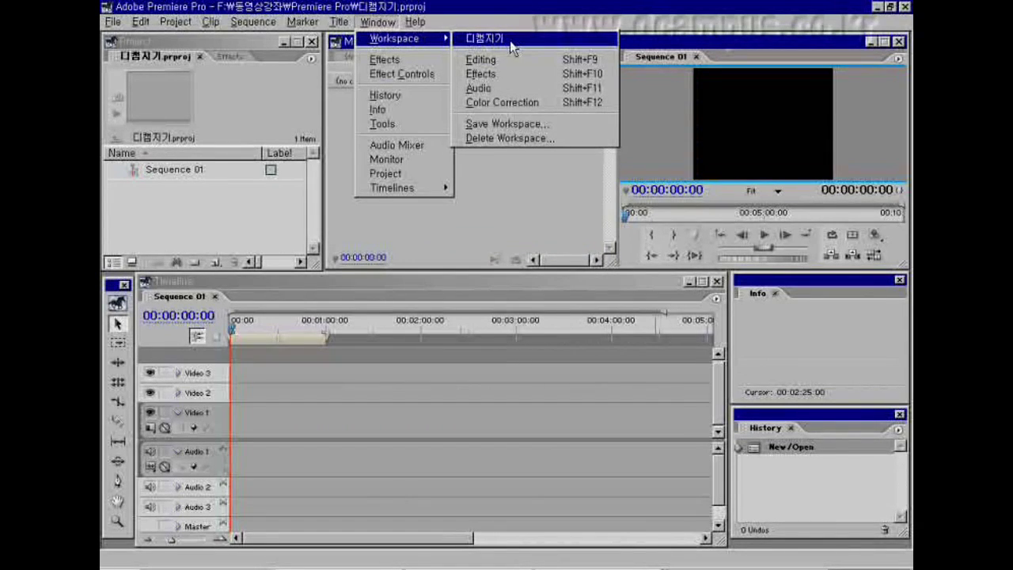
left_click(510, 40)
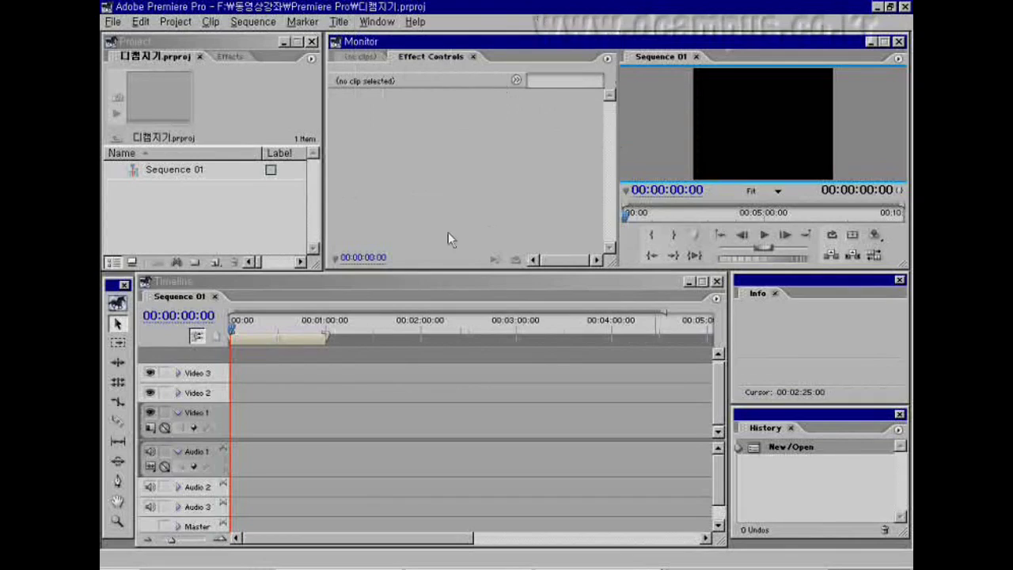
Swap the Timeline and Monitor windows, placing the Timeline beside the Project window and the Monitor below it, between the Tools and Info palettes
left_click(558, 286)
left_click_drag(558, 290, 579, 62)
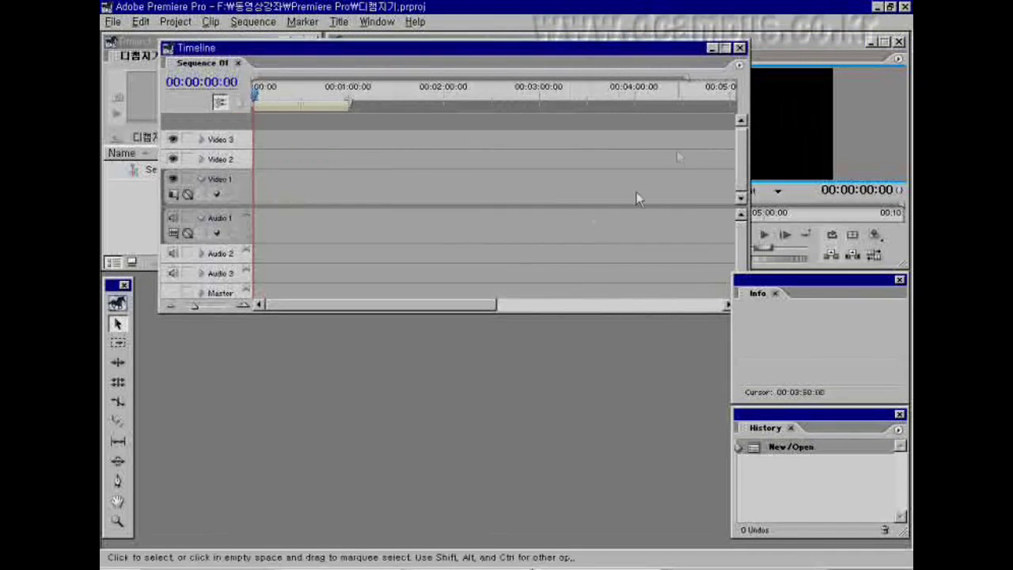
left_click_drag(782, 38, 602, 319)
left_click_drag(568, 51, 728, 43)
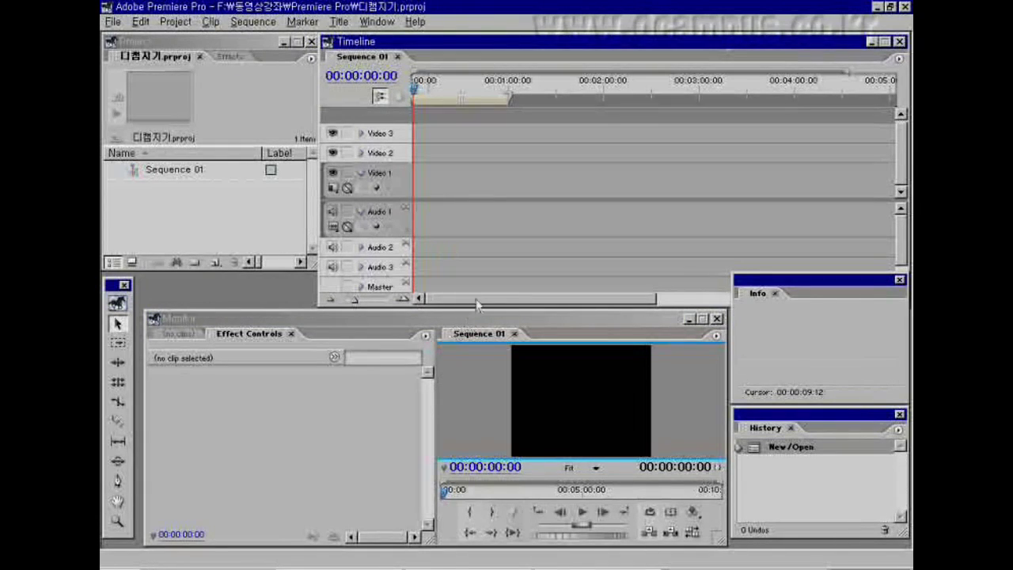
Restore the rearranged windows to the layout stored in the 디캠지기 workspace
left_click(380, 29)
mouse_move(392, 40)
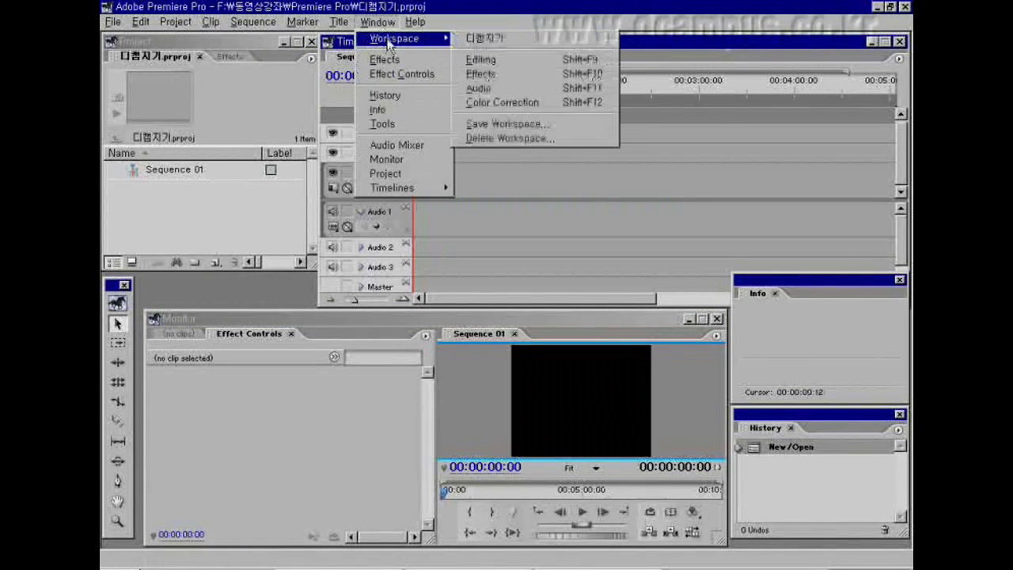
left_click(494, 39)
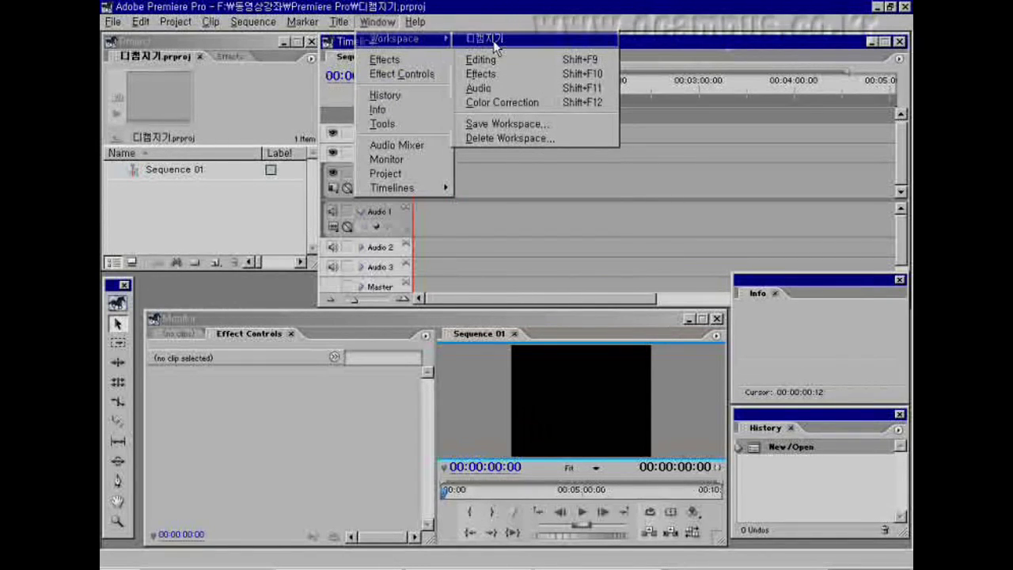